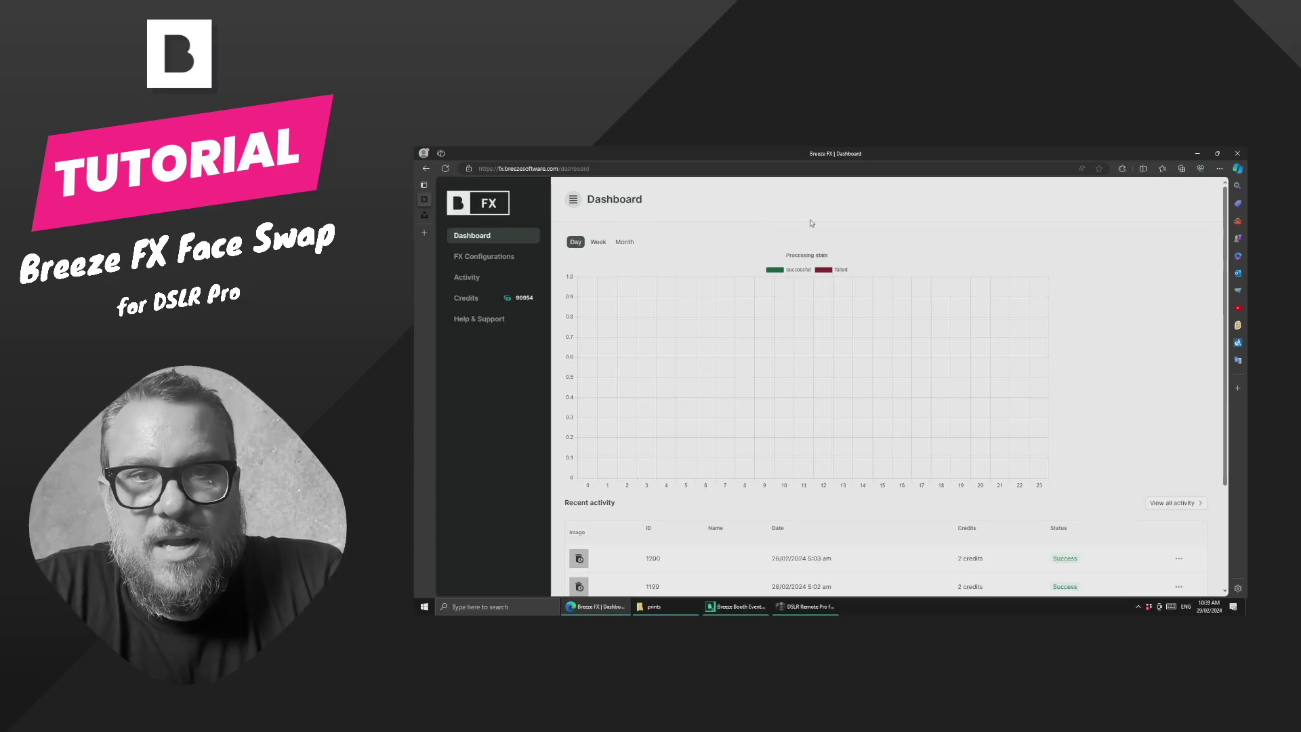
Create a new FX configuration named 'Basketball Player Demo 1' from the FX Configurations list.
{"action": "left_click", "coordinate": [492, 257]}
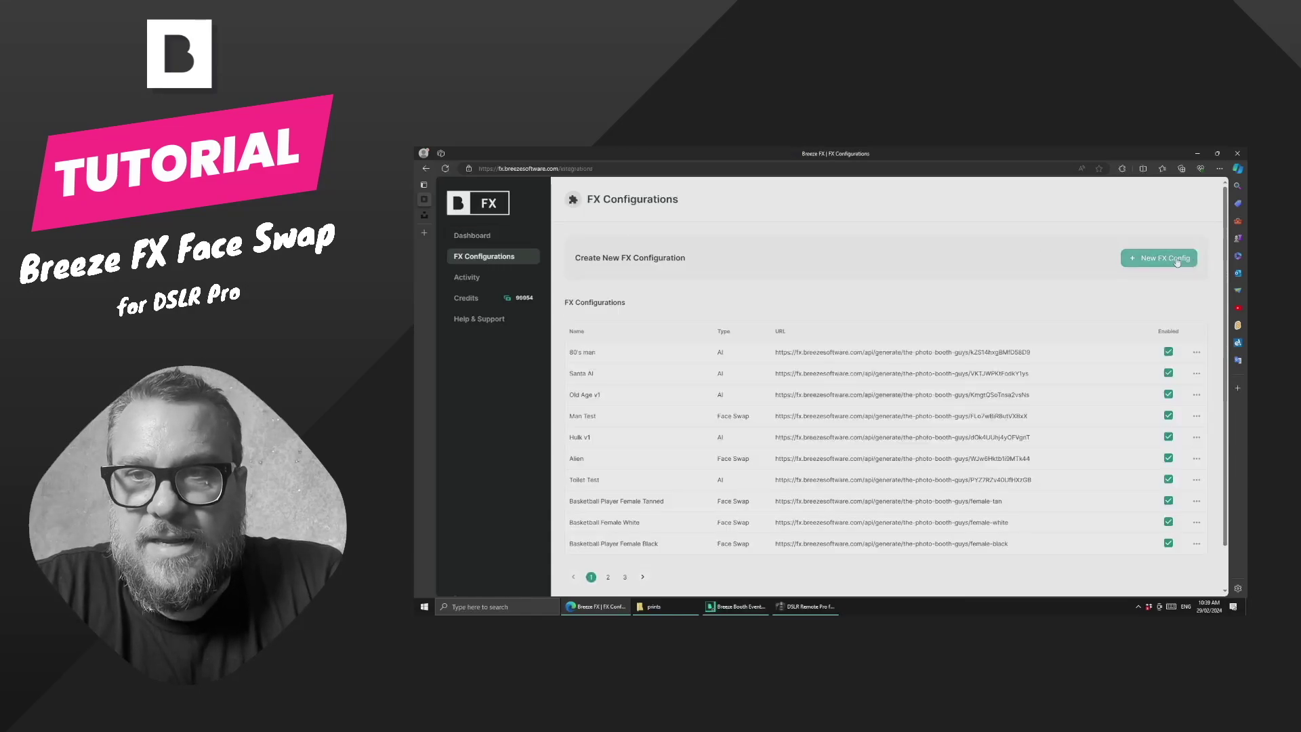
{"action": "left_click", "coordinate": [1172, 258]}
{"action": "left_click", "coordinate": [657, 270]}
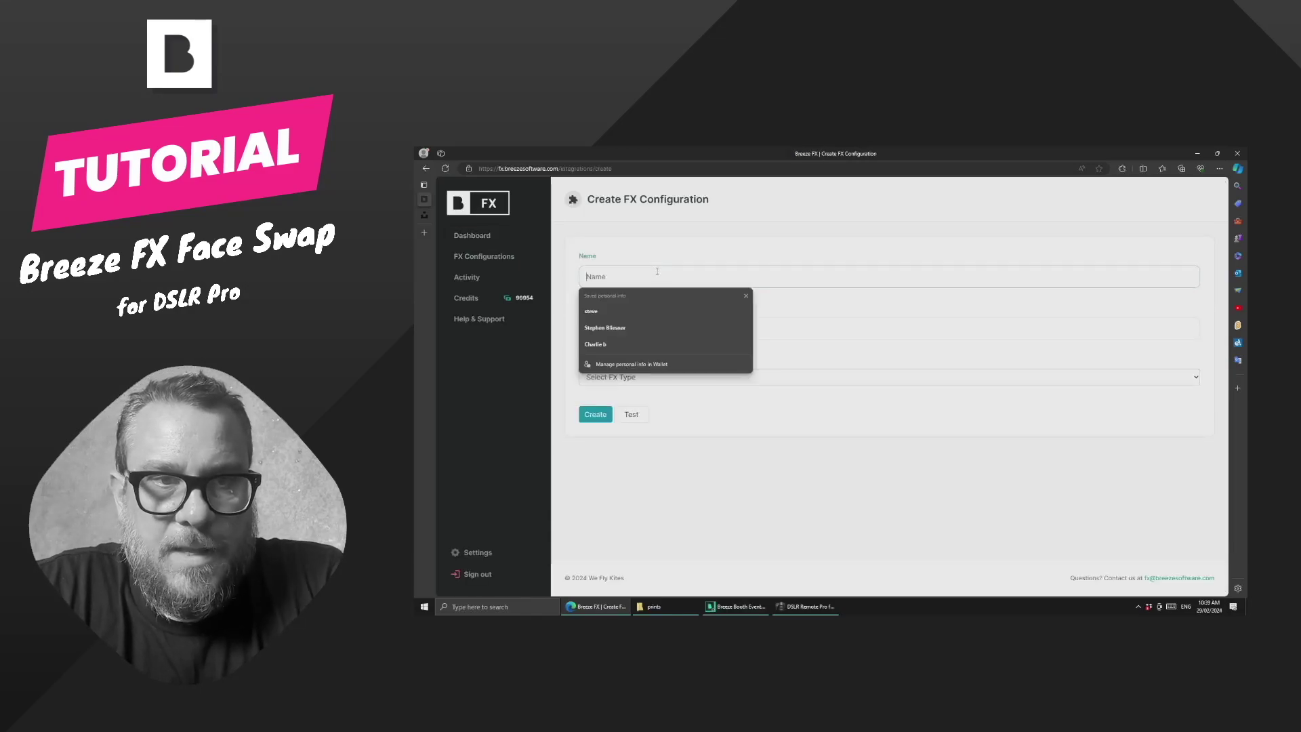
{"action": "type", "text": "Ba"}
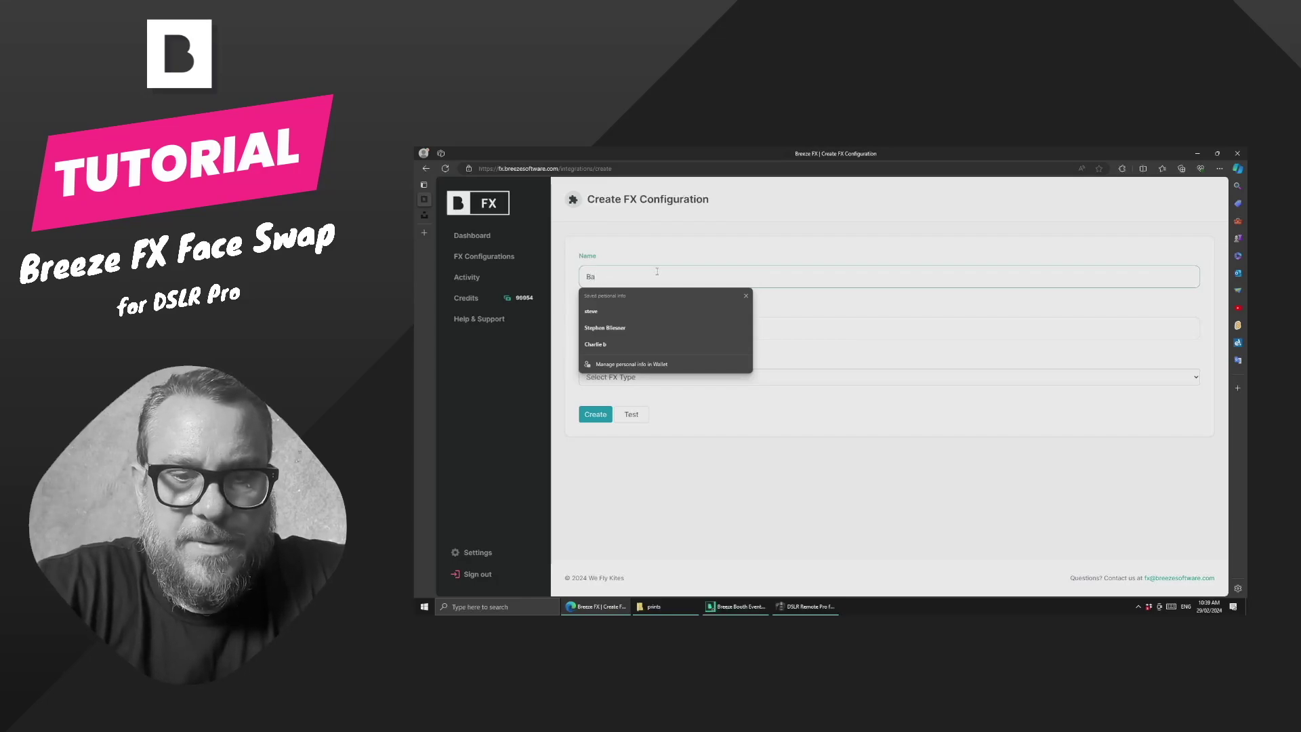
{"action": "type", "text": "sket"}
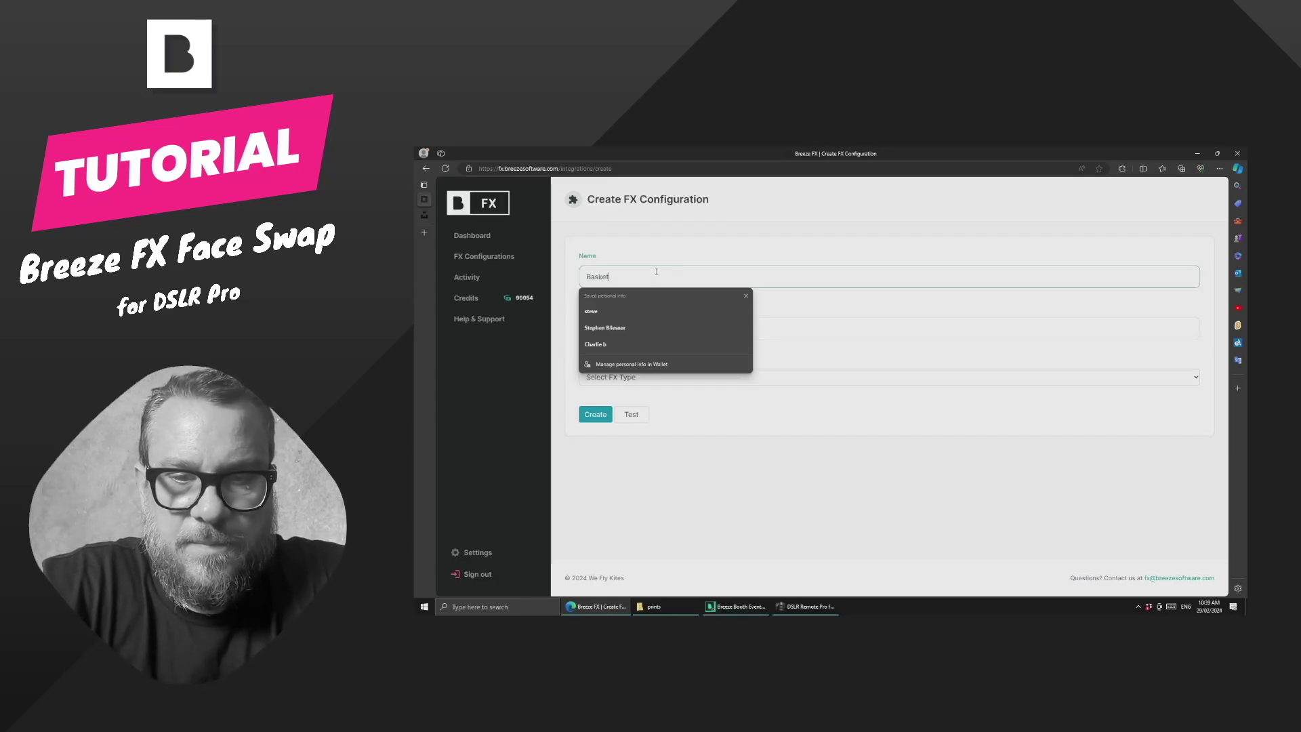
{"action": "type", "text": "ball Player "}
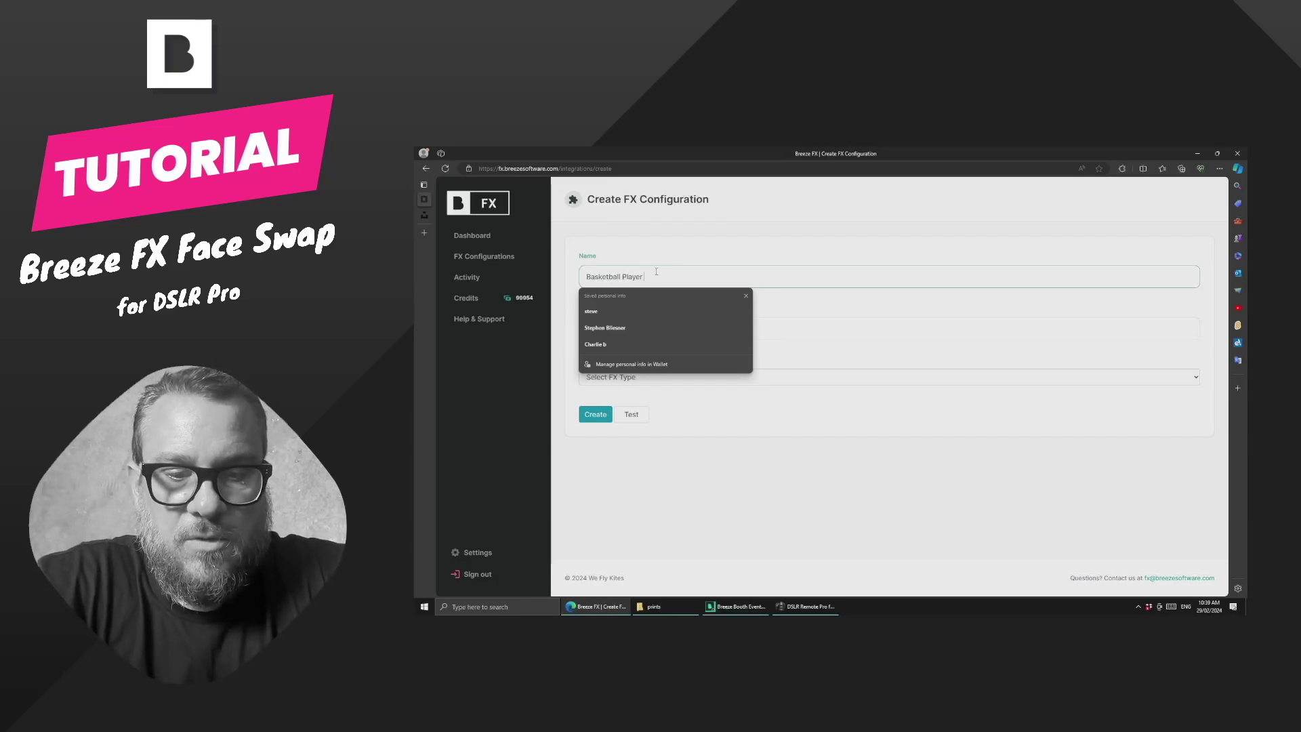
{"action": "type", "text": "Demo 1"}
{"action": "left_click", "coordinate": [679, 261]}
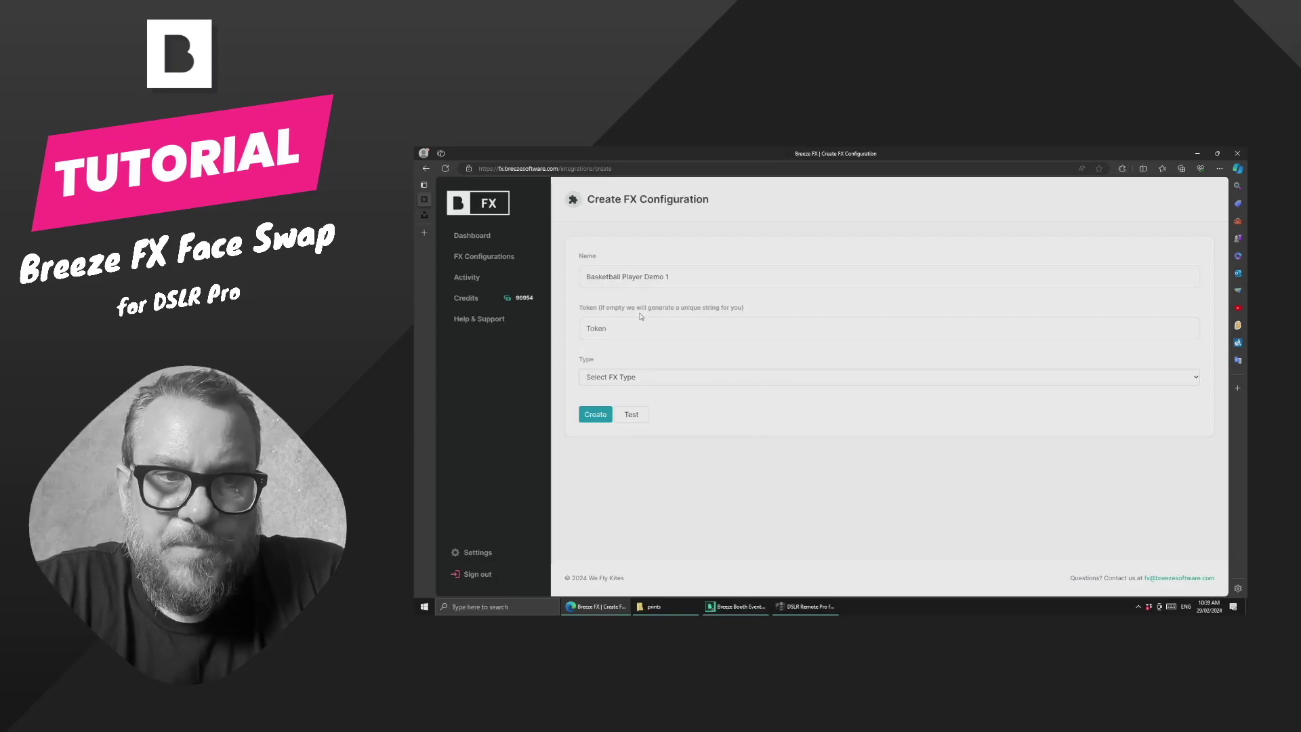
Set the configuration's FX type to Face Swap.
{"action": "left_click", "coordinate": [607, 377]}
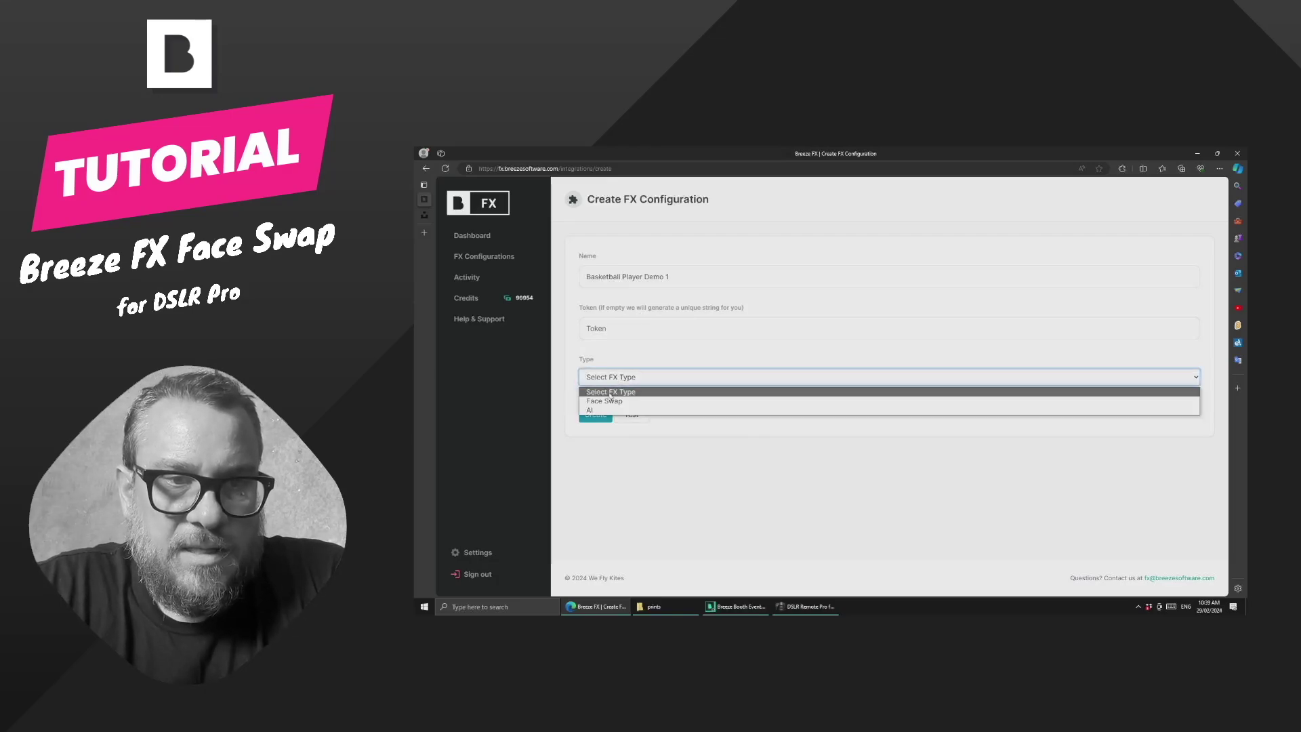
{"action": "left_click", "coordinate": [605, 401]}
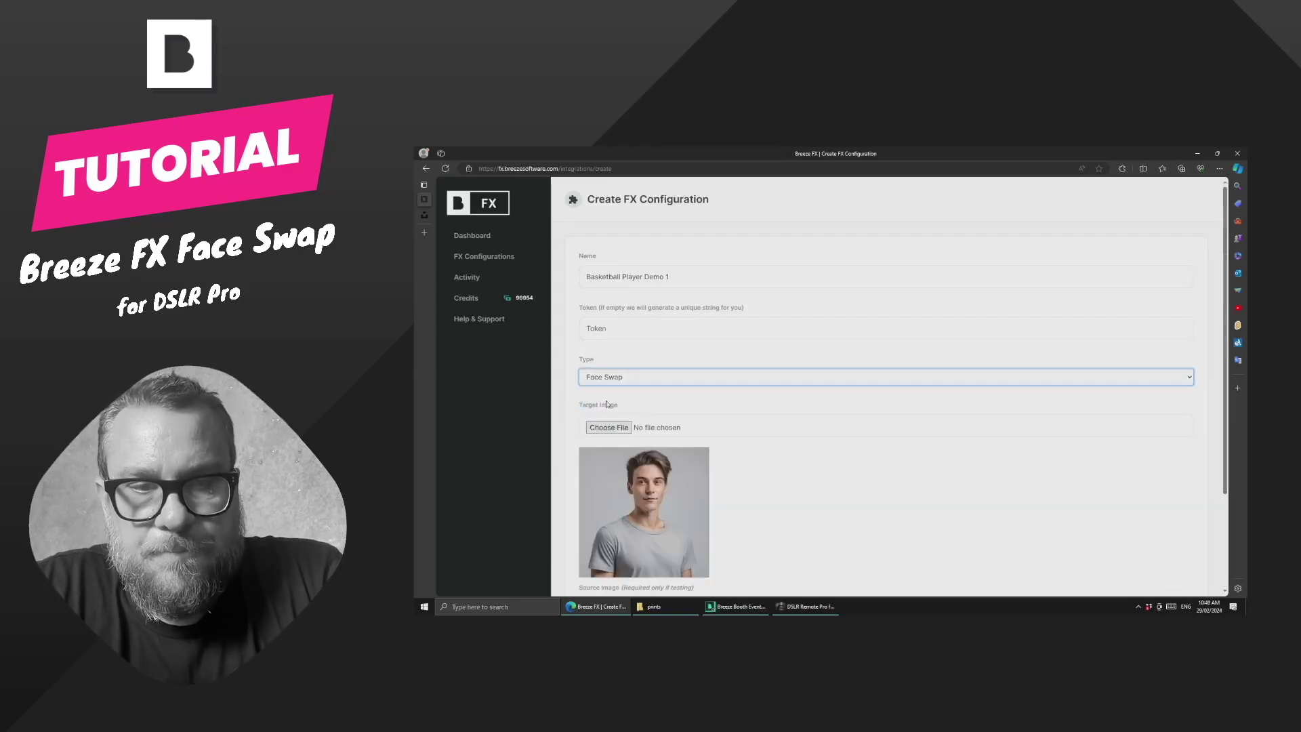
{"action": "scroll", "coordinate": [718, 440], "scroll_direction": "down", "scroll_amount": 3}
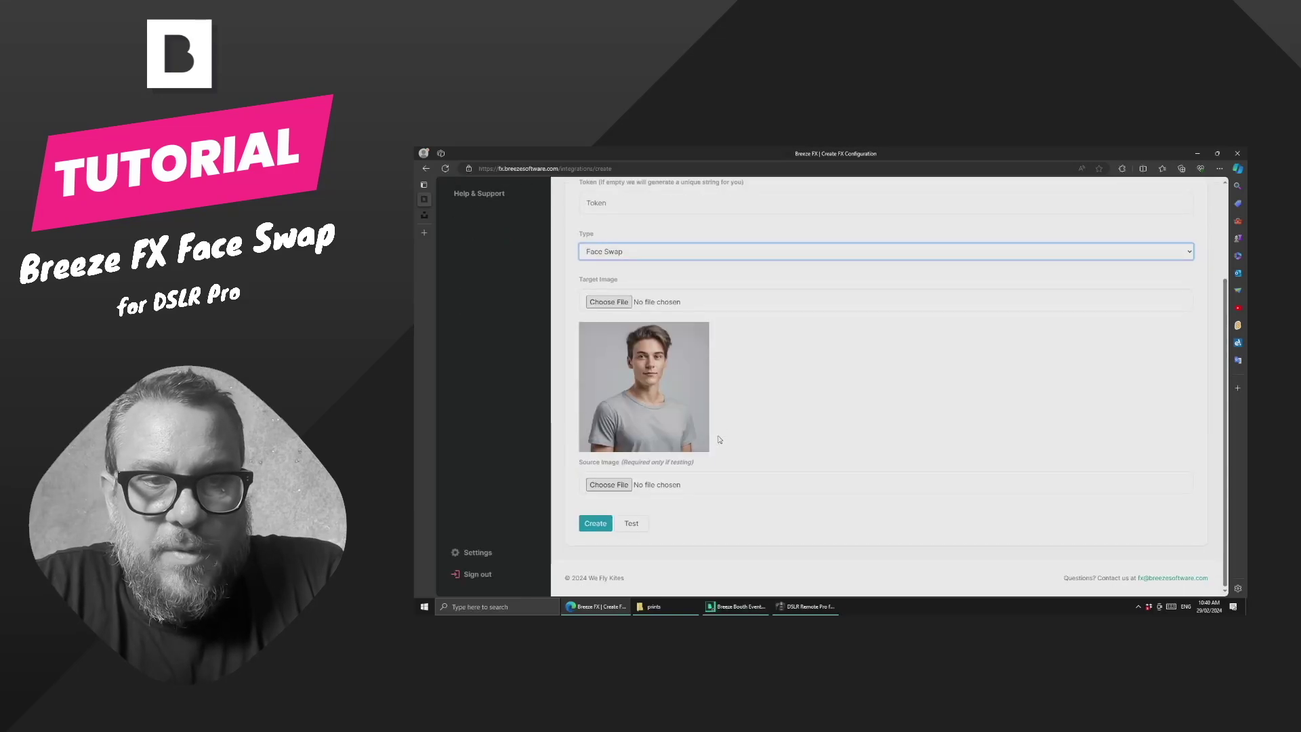
Load basketball player.jpg as the target image and create the configuration.
{"action": "left_click", "coordinate": [613, 307]}
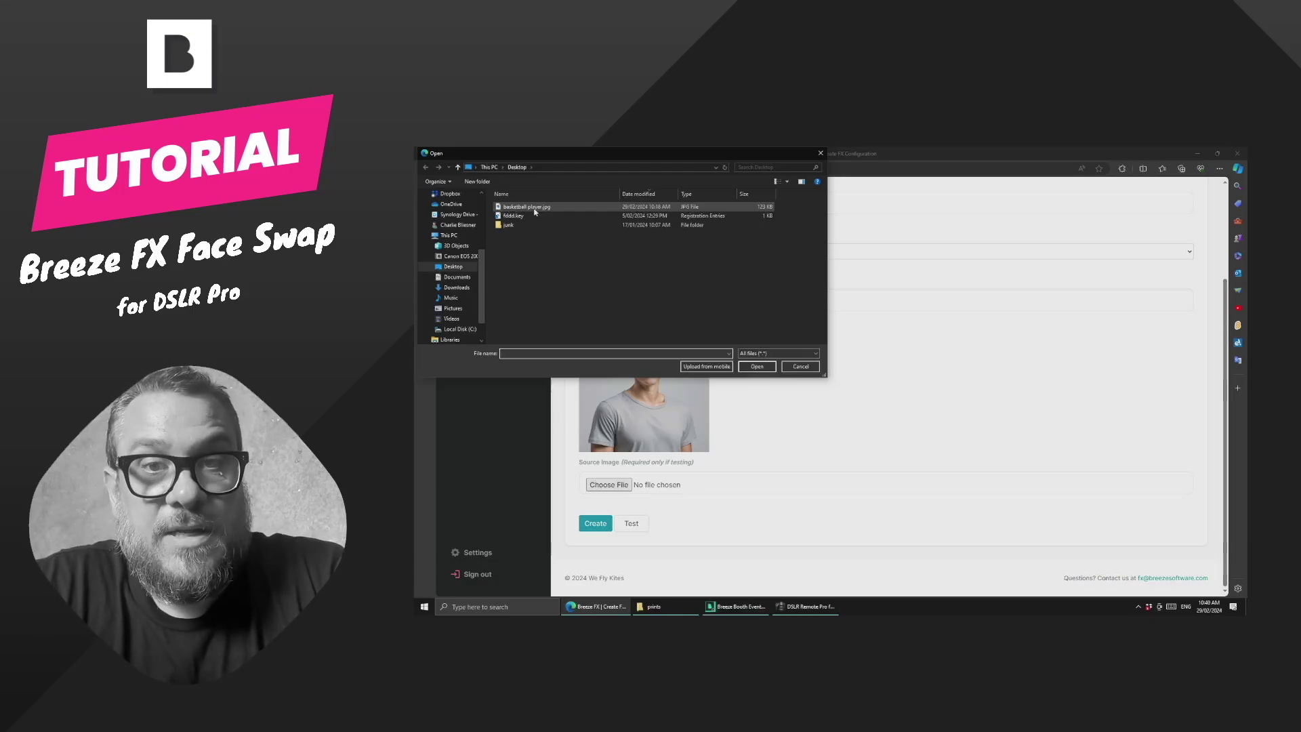
{"action": "left_click", "coordinate": [534, 209]}
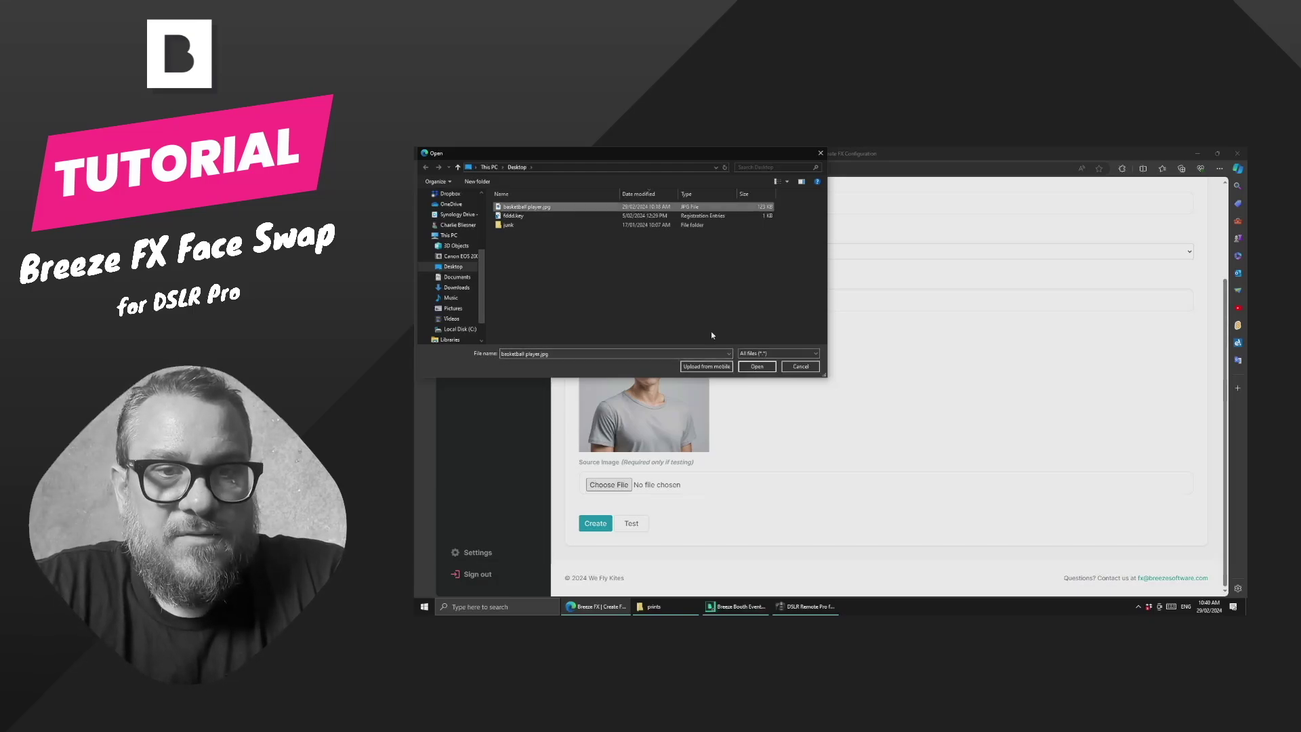
{"action": "left_click", "coordinate": [772, 370]}
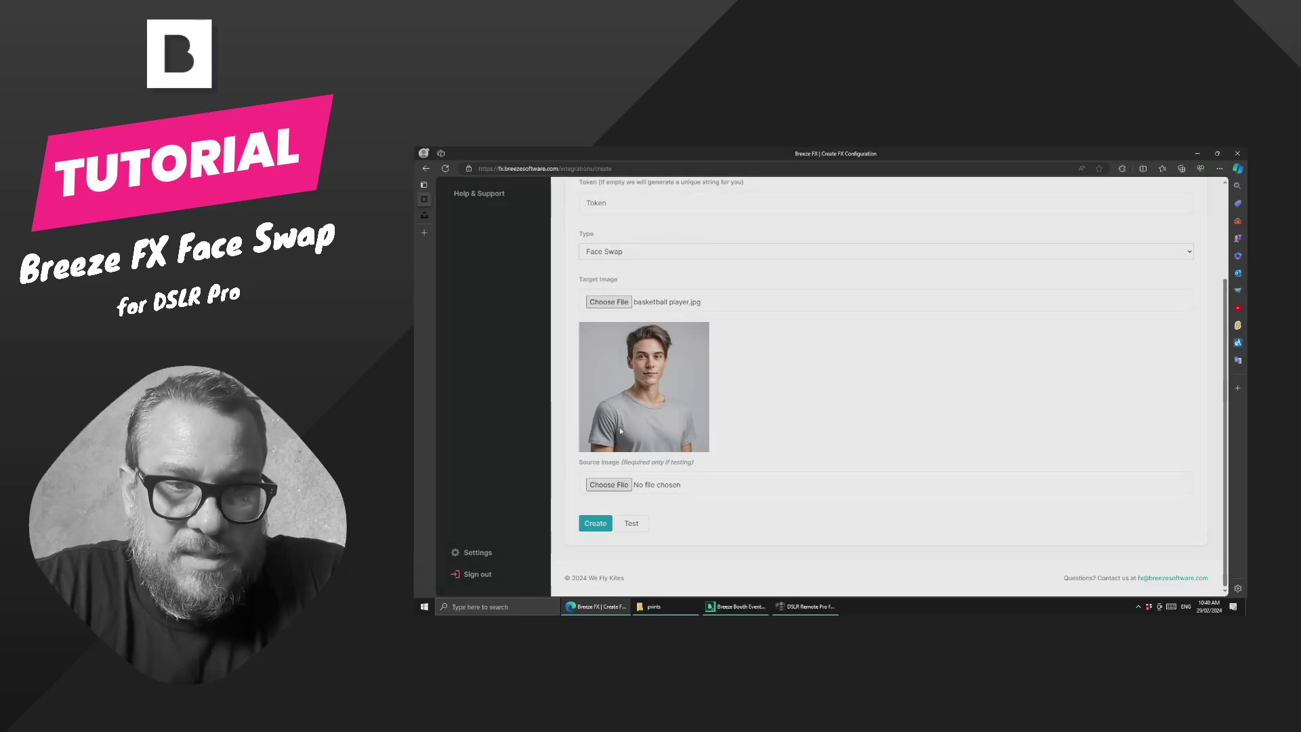
{"action": "left_click", "coordinate": [597, 525]}
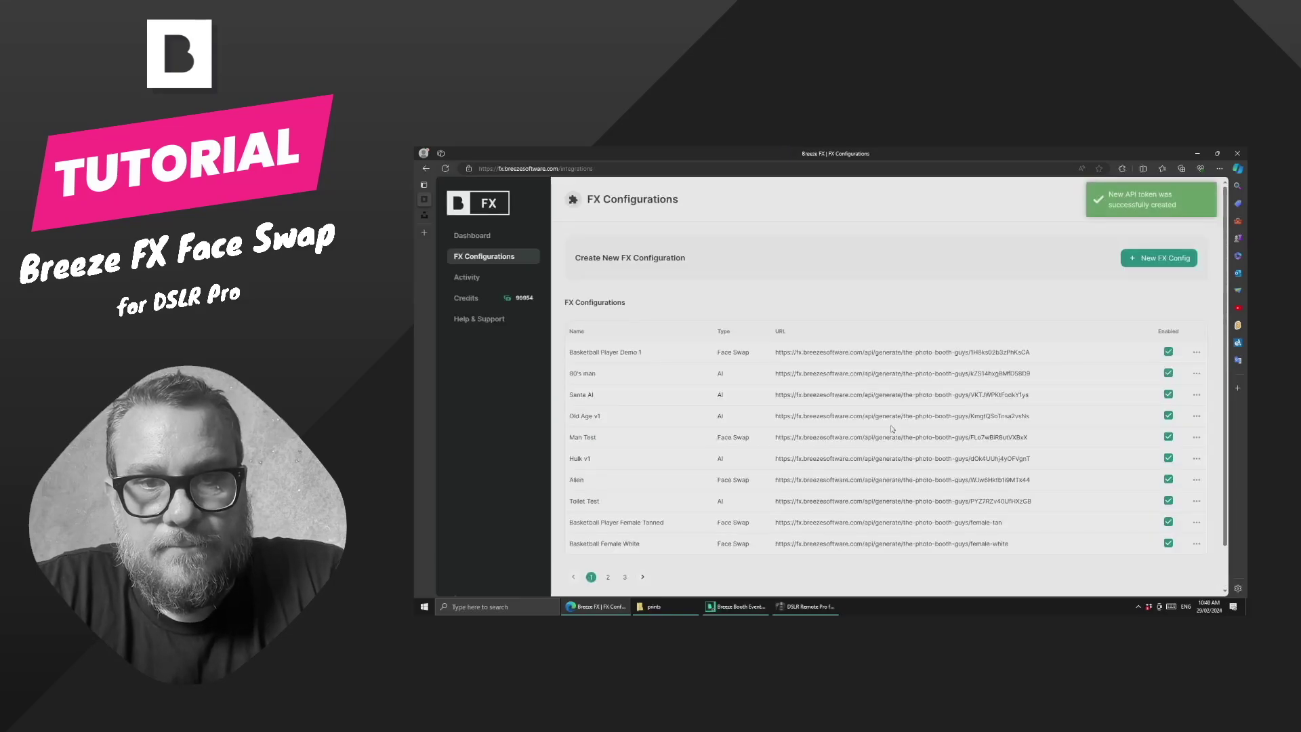
{"action": "left_click", "coordinate": [1197, 352]}
{"action": "left_click", "coordinate": [1134, 440]}
{"action": "scroll", "coordinate": [635, 388], "scroll_direction": "down", "scroll_amount": 3}
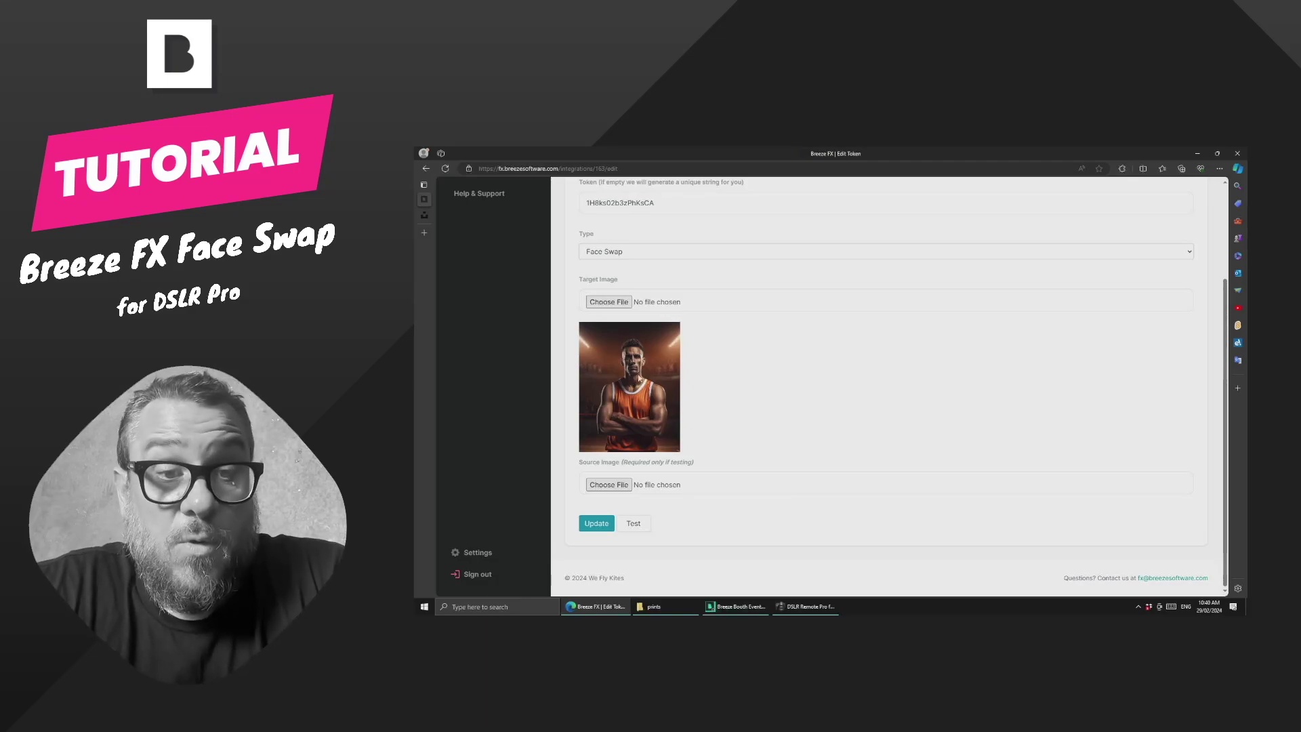
{"action": "scroll", "coordinate": [718, 342], "scroll_direction": "up", "scroll_amount": 3}
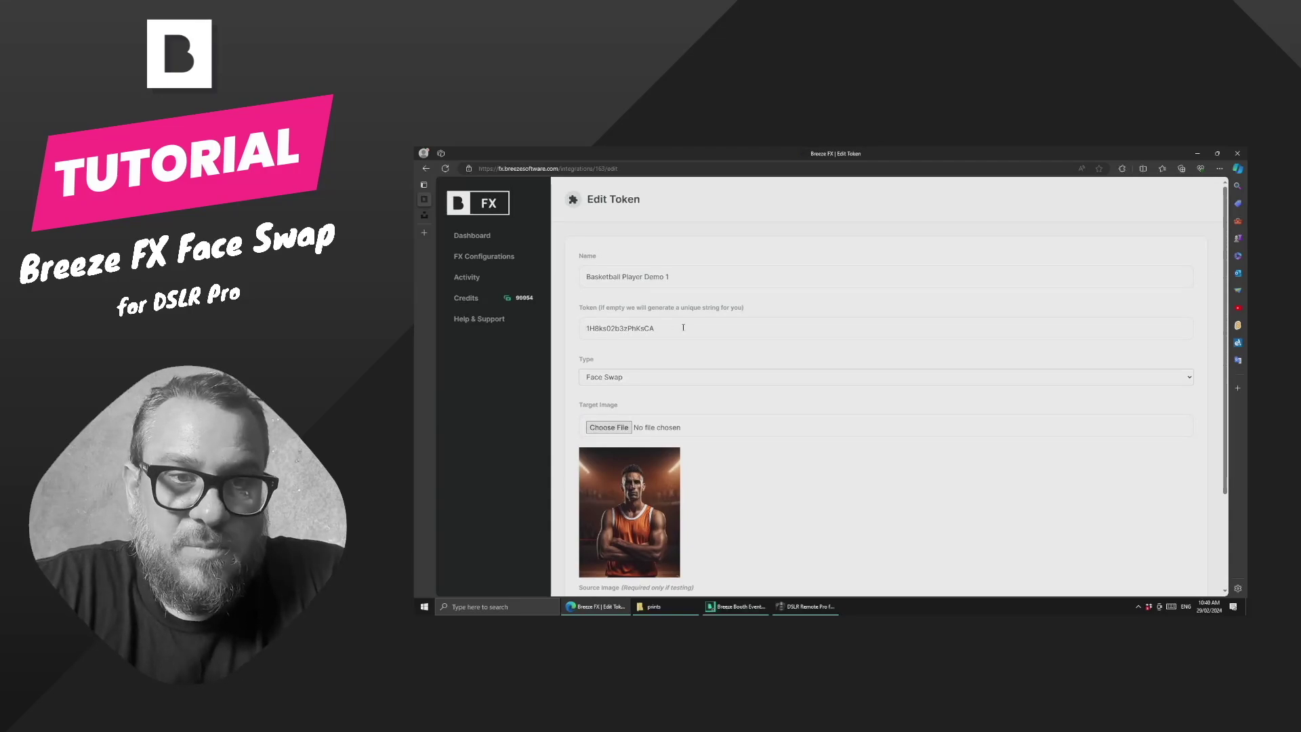
{"action": "scroll", "coordinate": [732, 360], "scroll_direction": "down", "scroll_amount": 3}
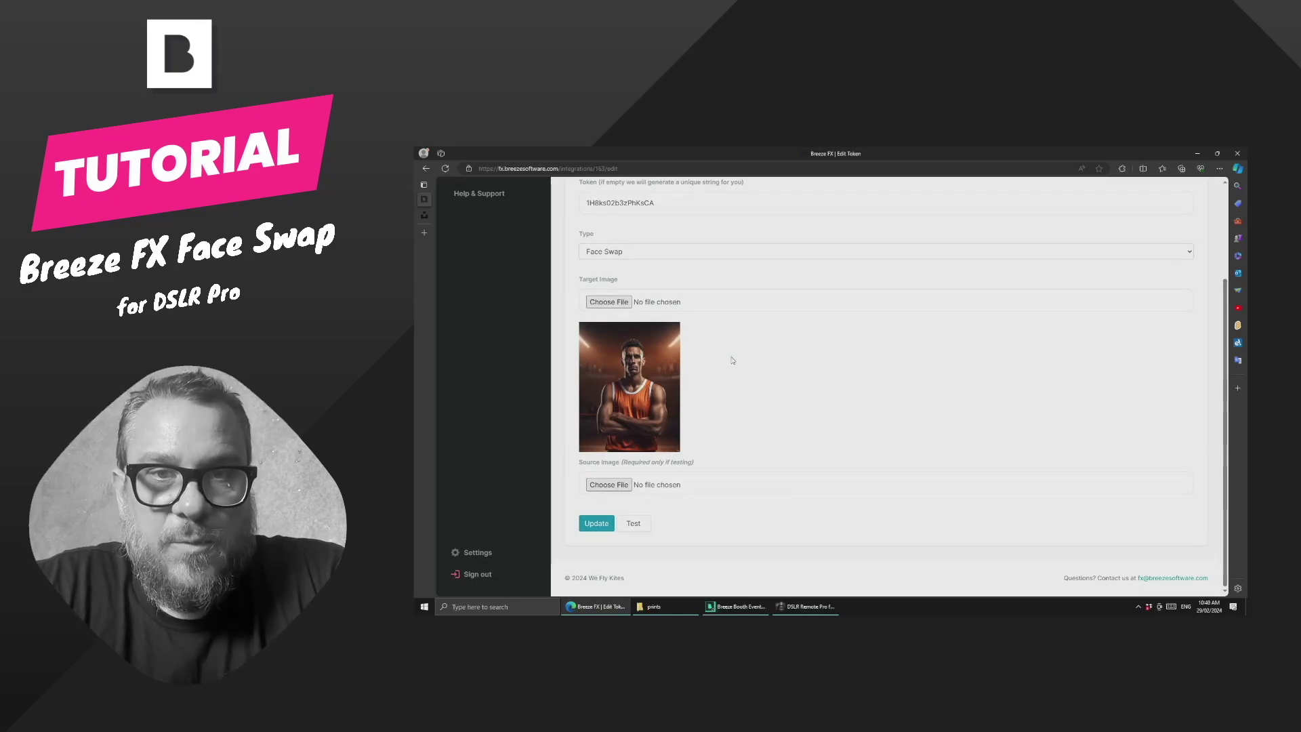
{"action": "scroll", "coordinate": [732, 359], "scroll_direction": "up", "scroll_amount": 5}
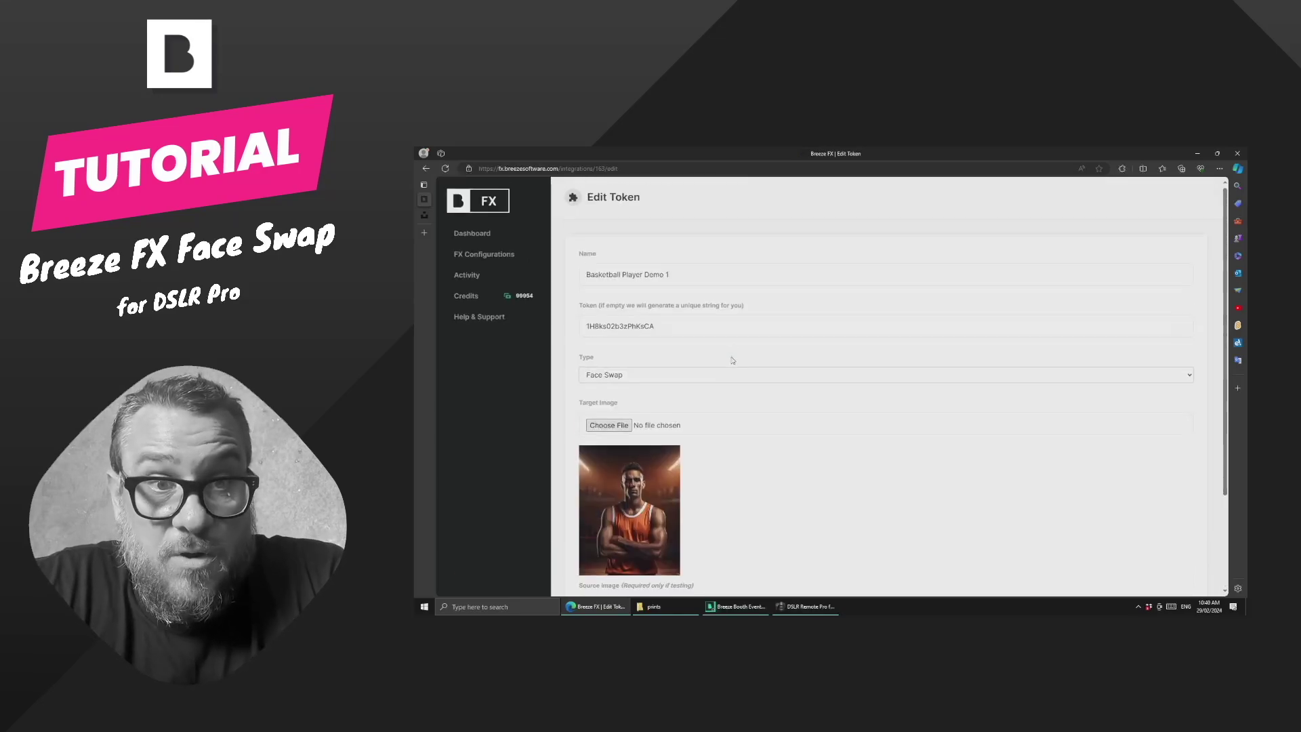
Copy Basketball Player Demo 1's generate URL from the configurations list, then switch to DSLR Remote Pro.
{"action": "left_click", "coordinate": [493, 255]}
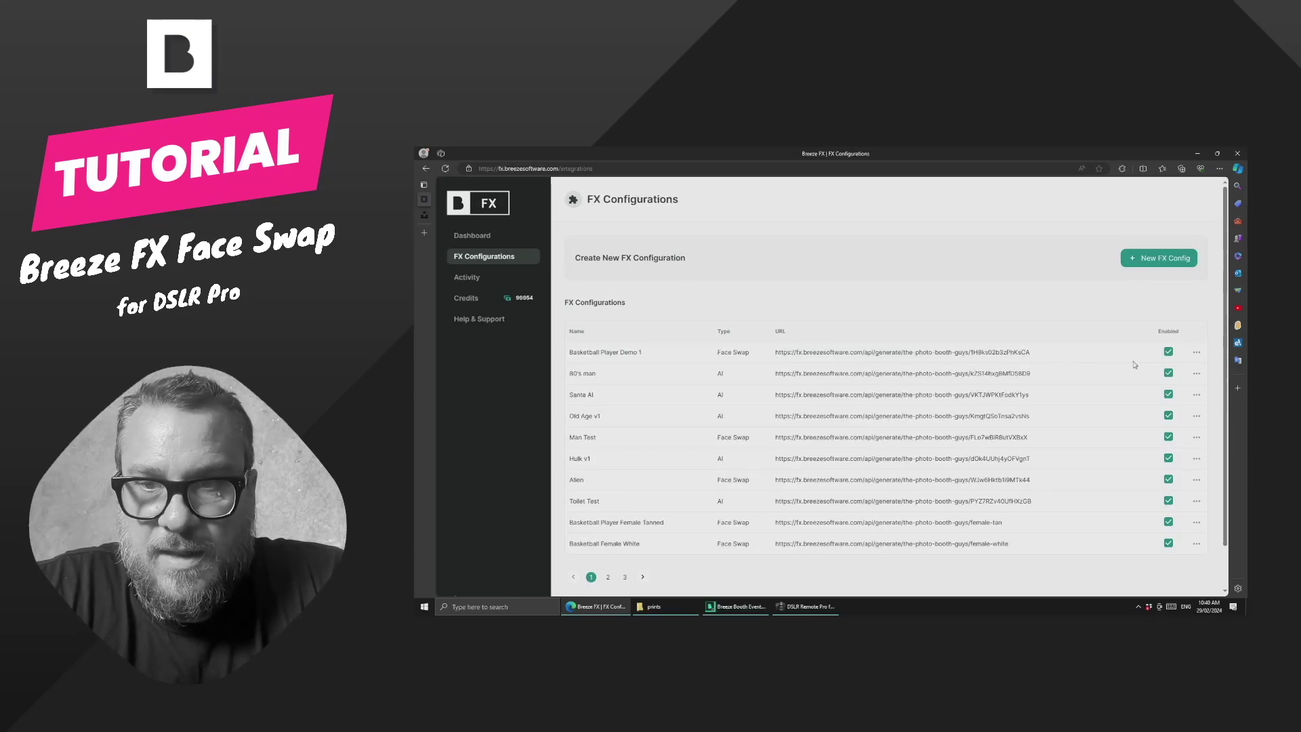
{"action": "left_click", "coordinate": [1196, 351]}
{"action": "left_click", "coordinate": [1138, 373]}
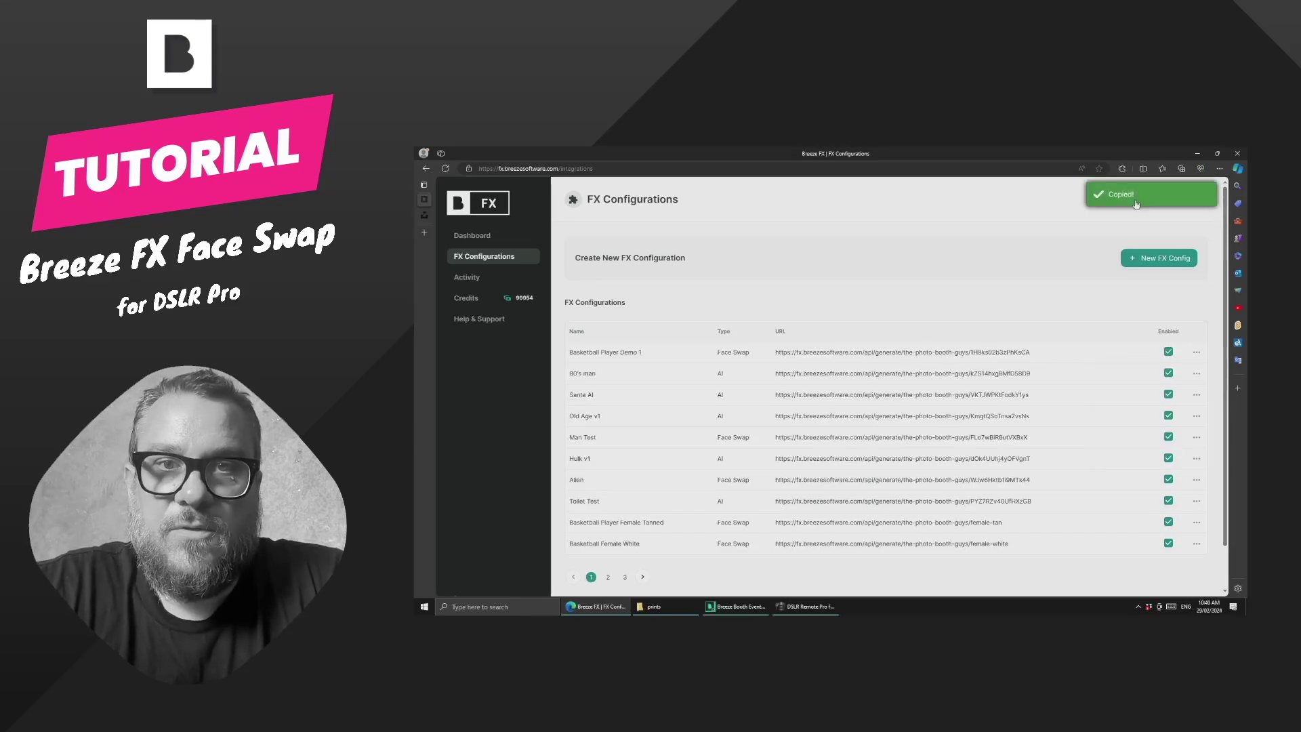
{"action": "left_click", "coordinate": [806, 605]}
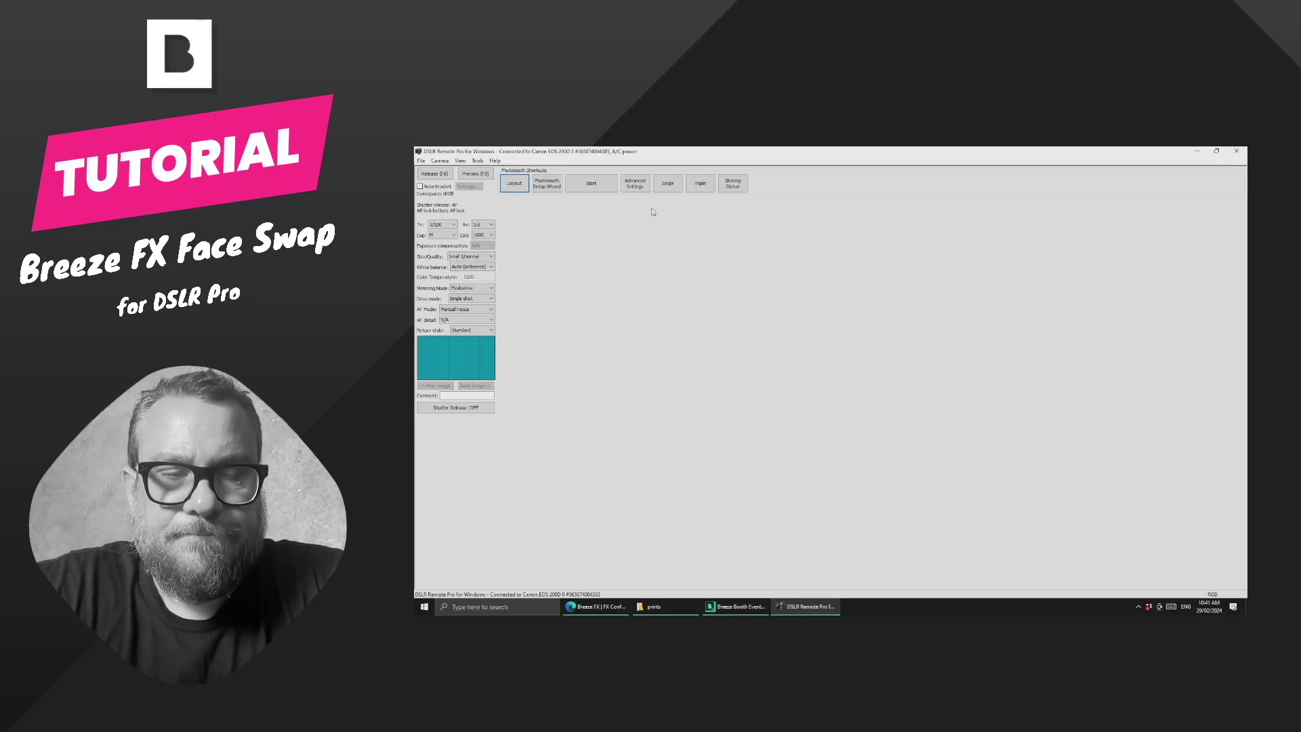
In the photobooth output's postprocess settings, switch postprocessing to Web based (HTTP POST).
{"action": "left_click", "coordinate": [638, 191]}
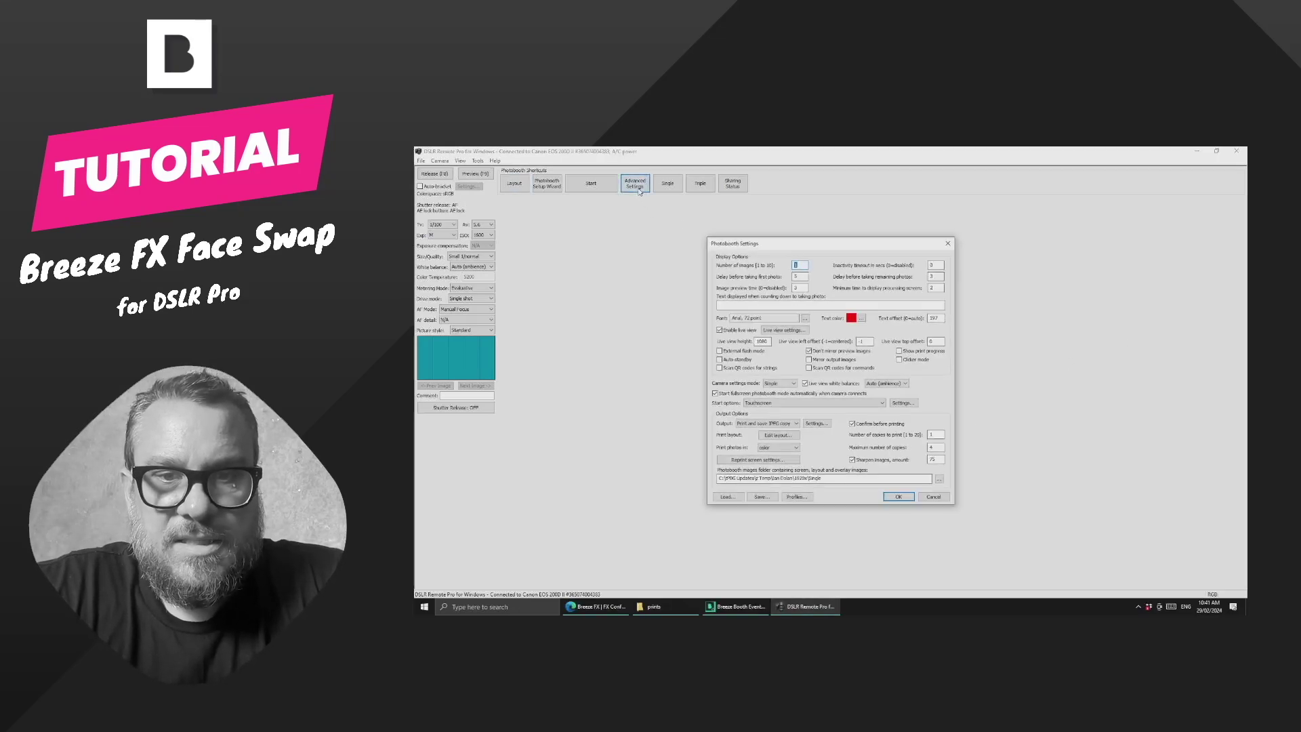
{"action": "left_click", "coordinate": [817, 423]}
{"action": "left_click", "coordinate": [910, 263]}
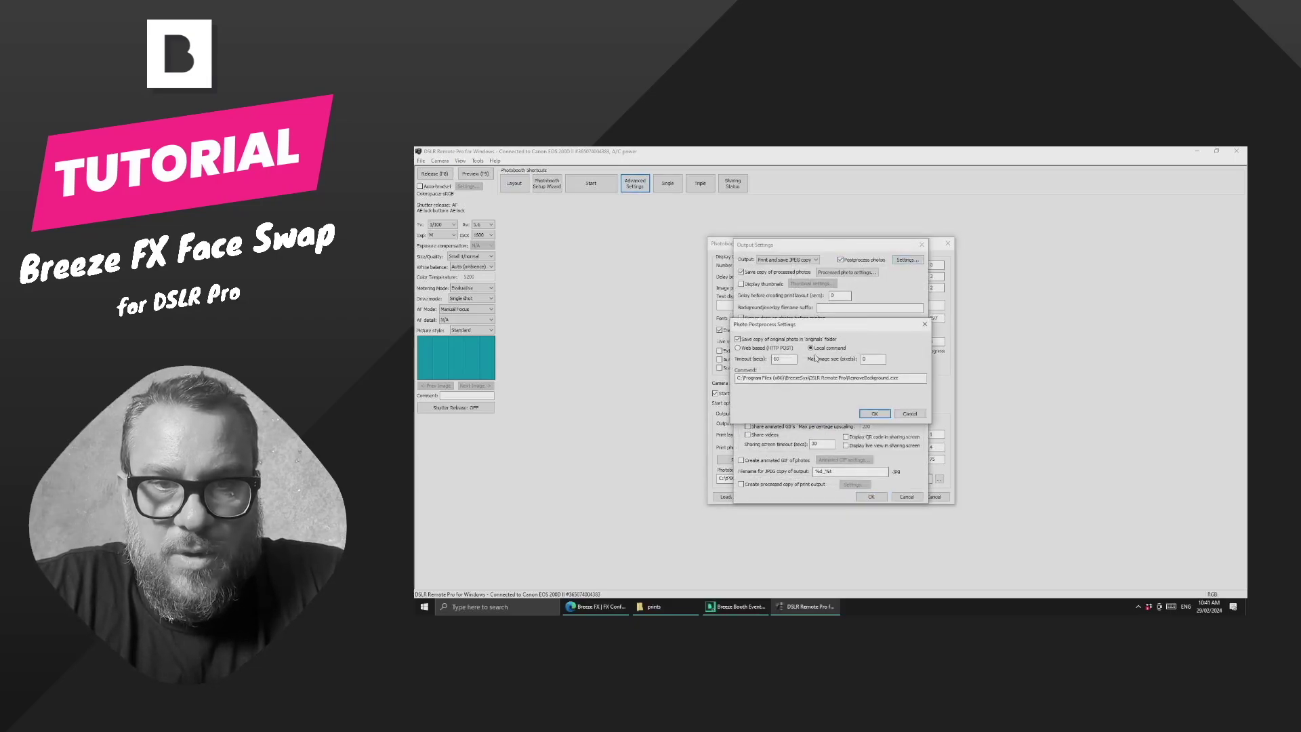
{"action": "left_click", "coordinate": [737, 348]}
Replace the old URL path with the pasted Breeze FX generate URL.
{"action": "left_click_drag", "start_coordinate": [739, 377], "coordinate": [926, 378]}
{"action": "key", "text": "Delete"}
{"action": "key", "text": "ctrl+v"}
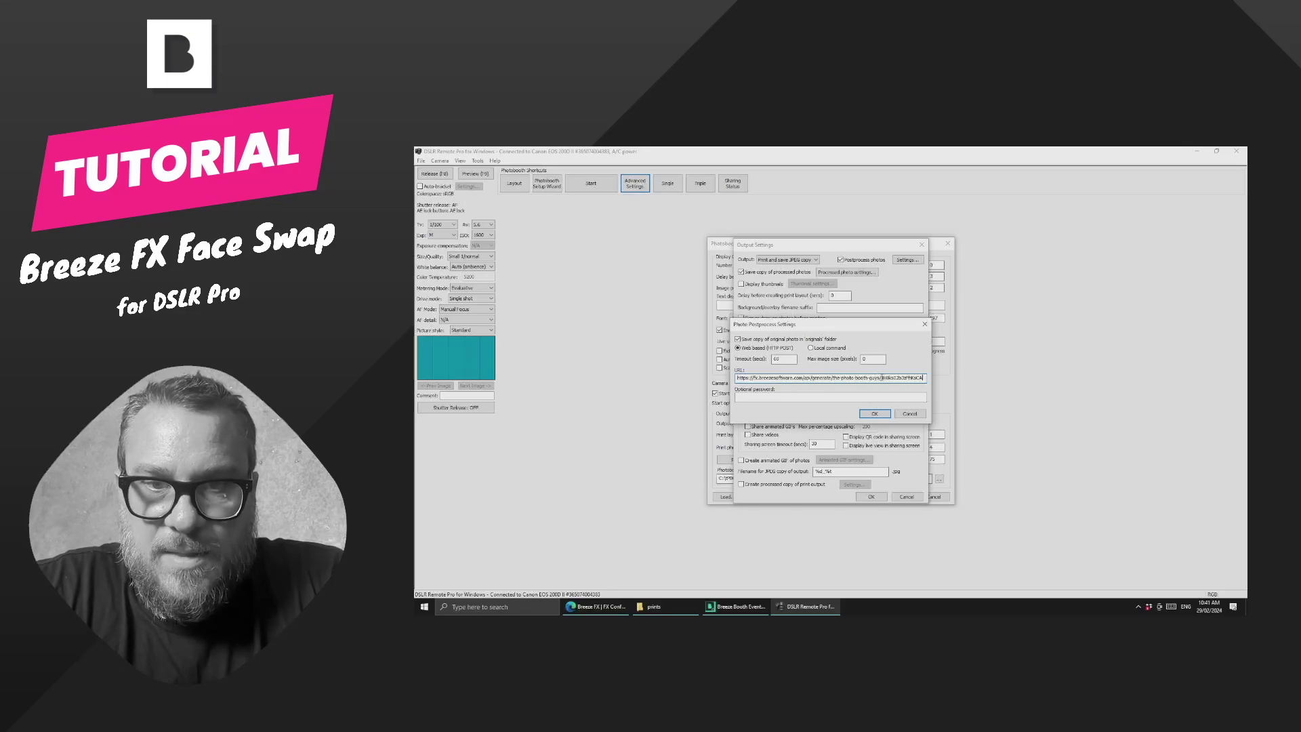
{"action": "left_click_drag", "start_coordinate": [881, 377], "coordinate": [934, 377]}
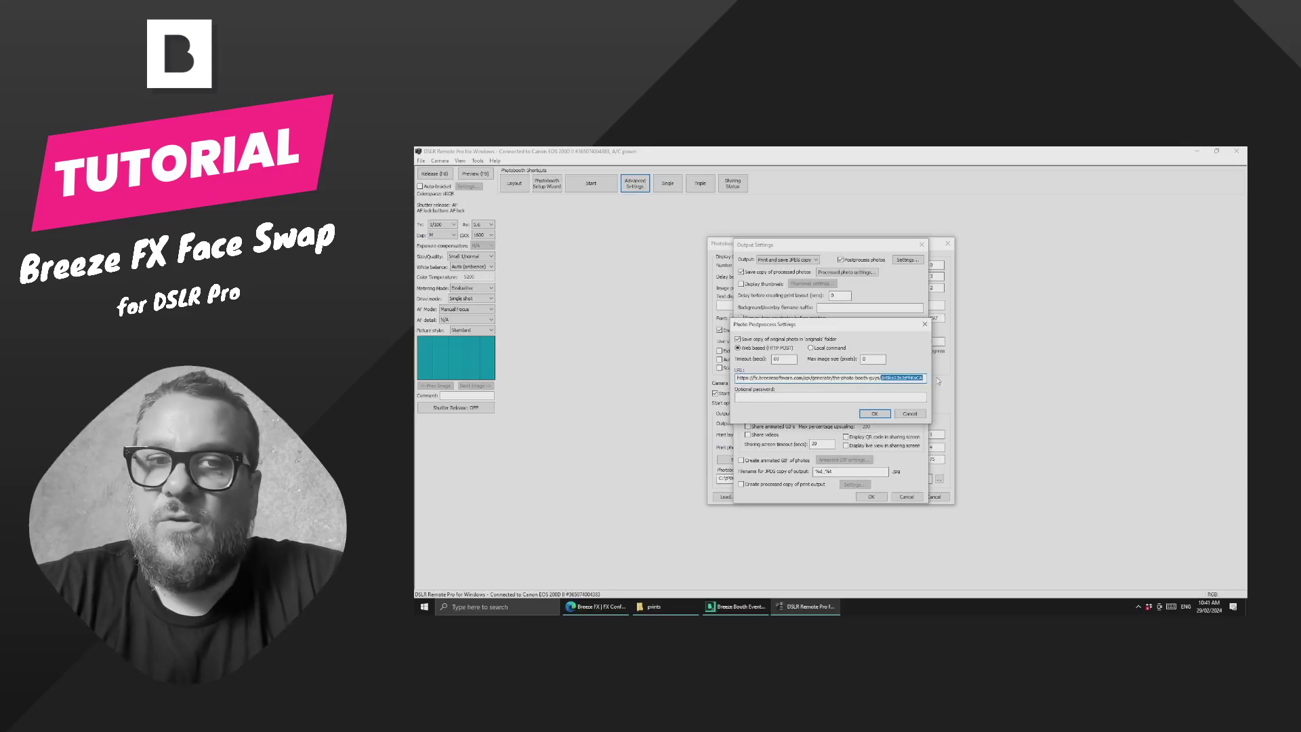
{"action": "left_click", "coordinate": [739, 397]}
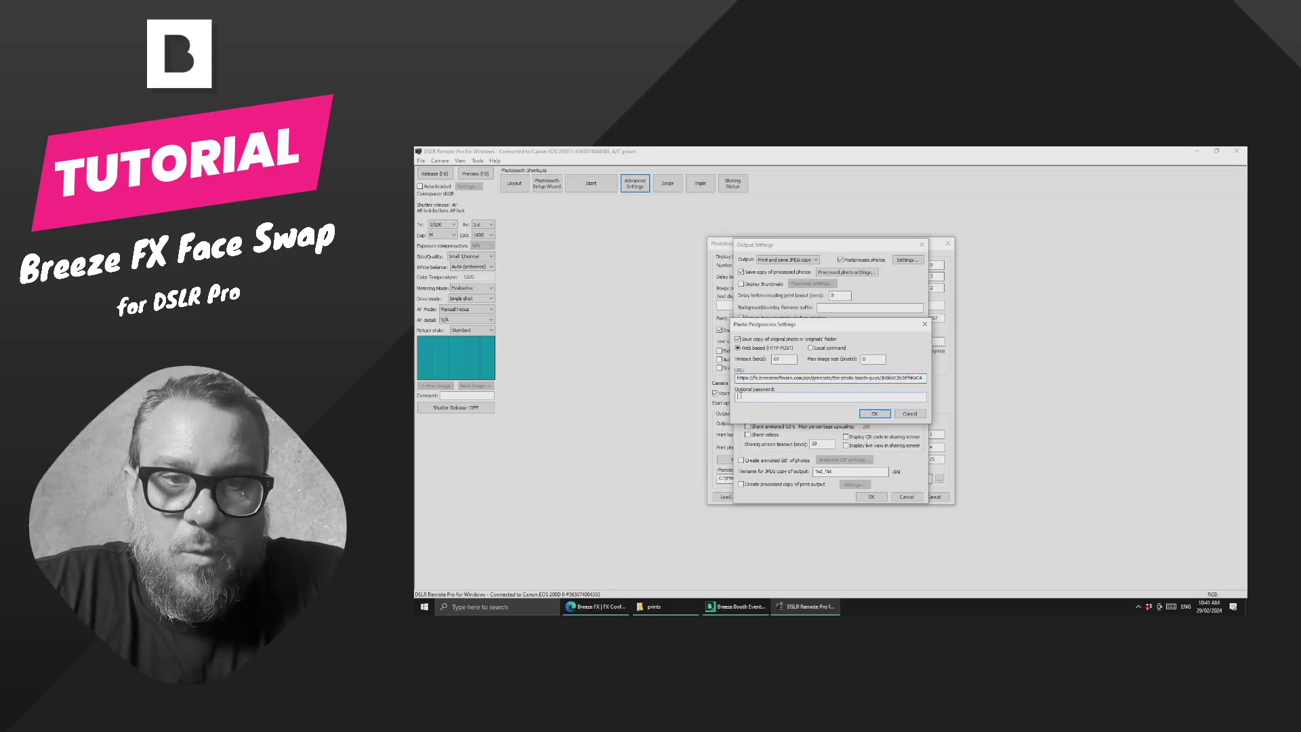
Copy the FX integrations password from Breeze FX's account settings.
{"action": "left_click", "coordinate": [596, 606]}
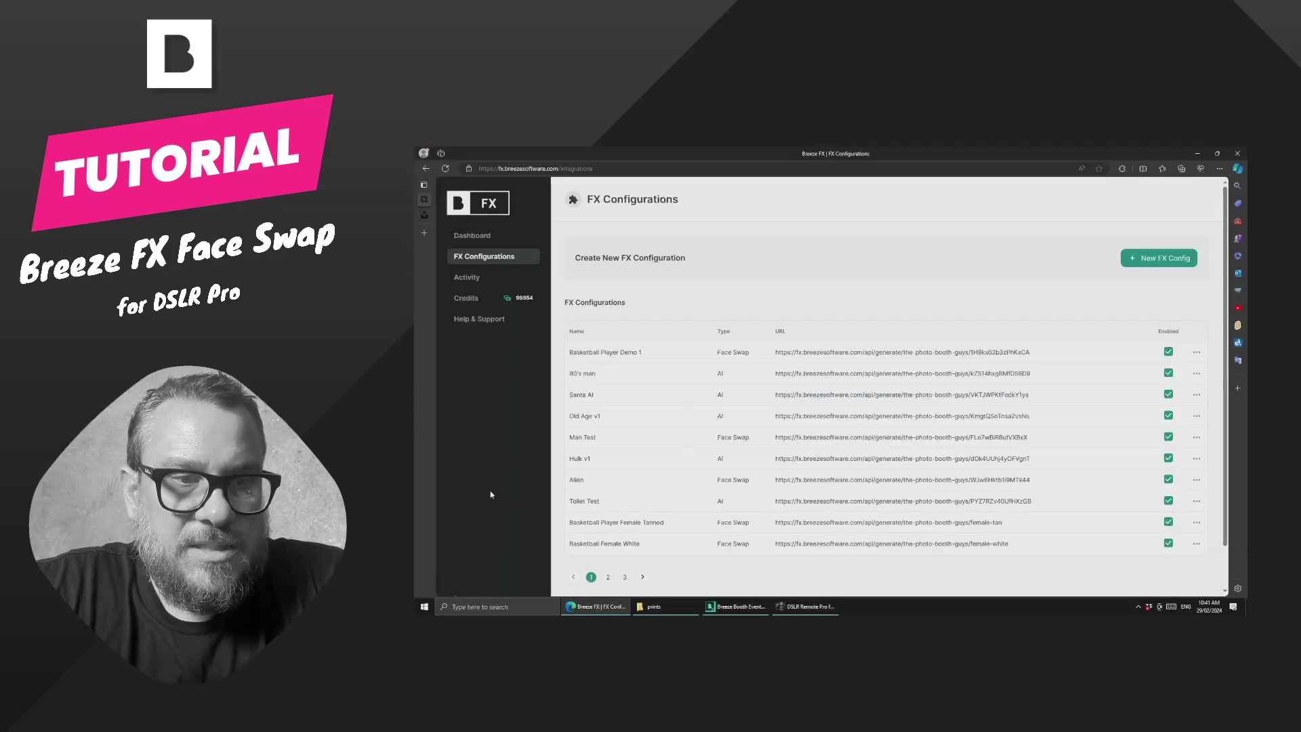
{"action": "scroll", "coordinate": [491, 495], "scroll_direction": "down", "scroll_amount": 2}
{"action": "left_click", "coordinate": [476, 554]}
{"action": "left_click_drag", "start_coordinate": [656, 420], "coordinate": [542, 424]}
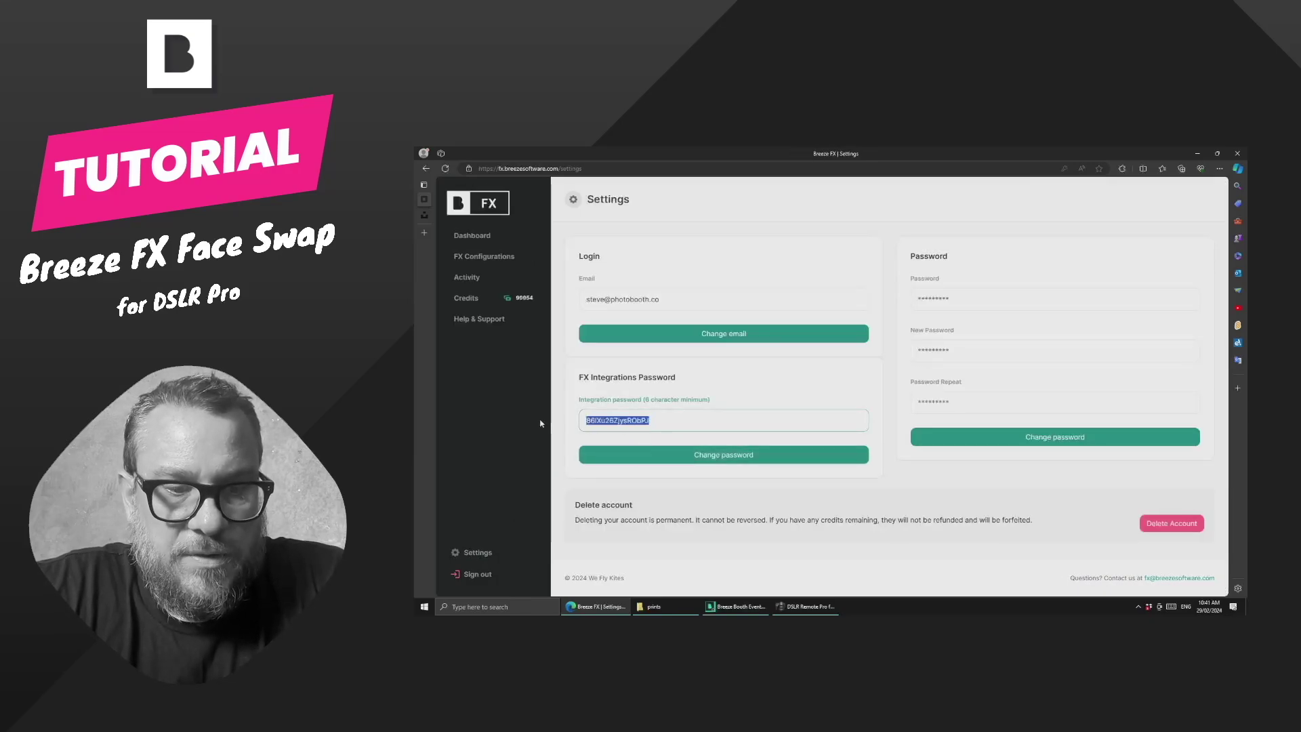
{"action": "left_click", "coordinate": [724, 454]}
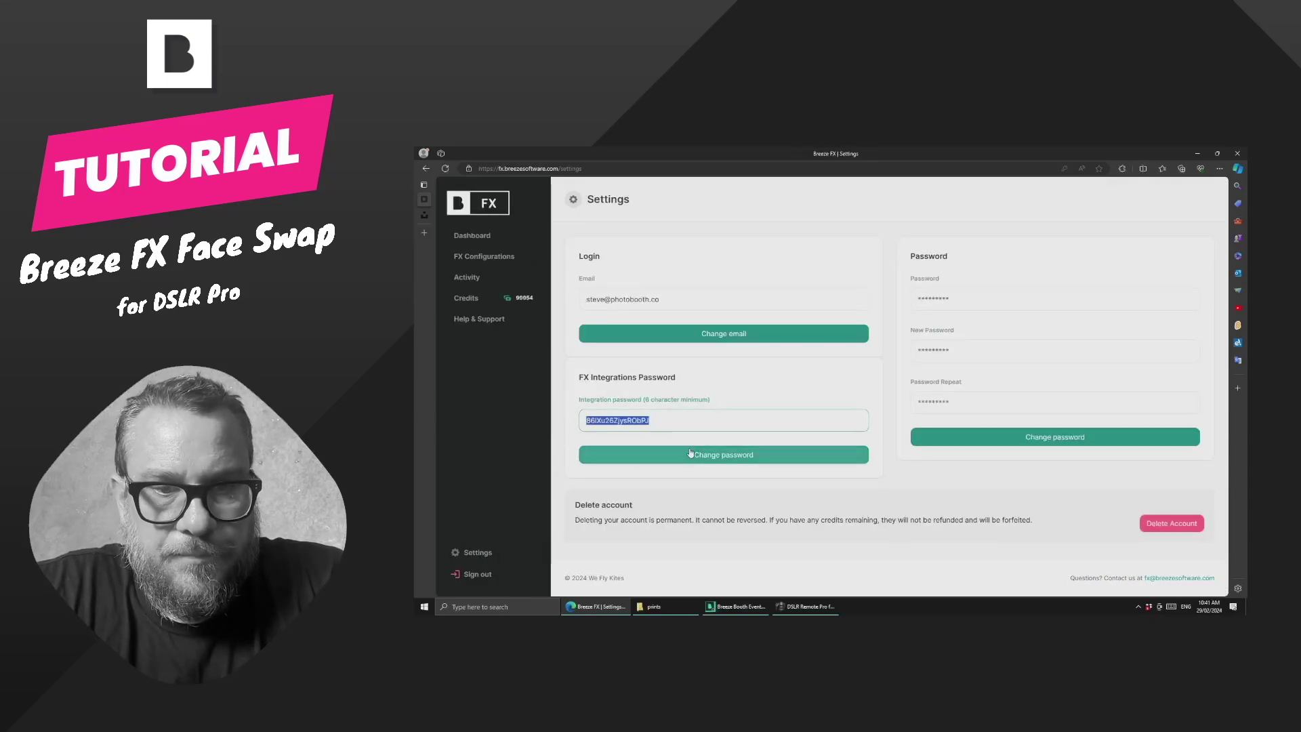
Paste the integrations password as DSLR Remote Pro's postprocess password and confirm.
{"action": "left_click", "coordinate": [807, 606]}
{"action": "key", "text": "ctrl+v"}
{"action": "left_click", "coordinate": [873, 414]}
Confirm the Output and Photobooth settings, then start the photobooth.
{"action": "left_click", "coordinate": [874, 496]}
{"action": "left_click", "coordinate": [894, 496]}
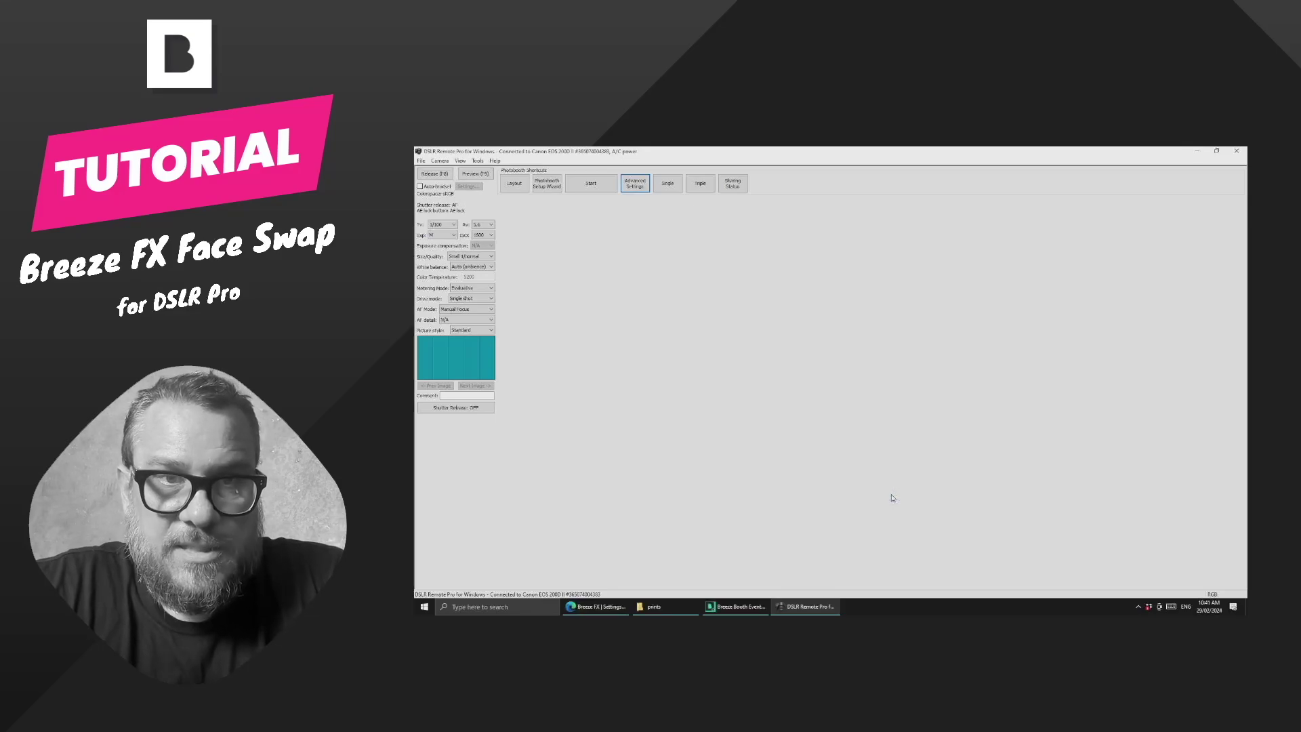
{"action": "left_click", "coordinate": [613, 189]}
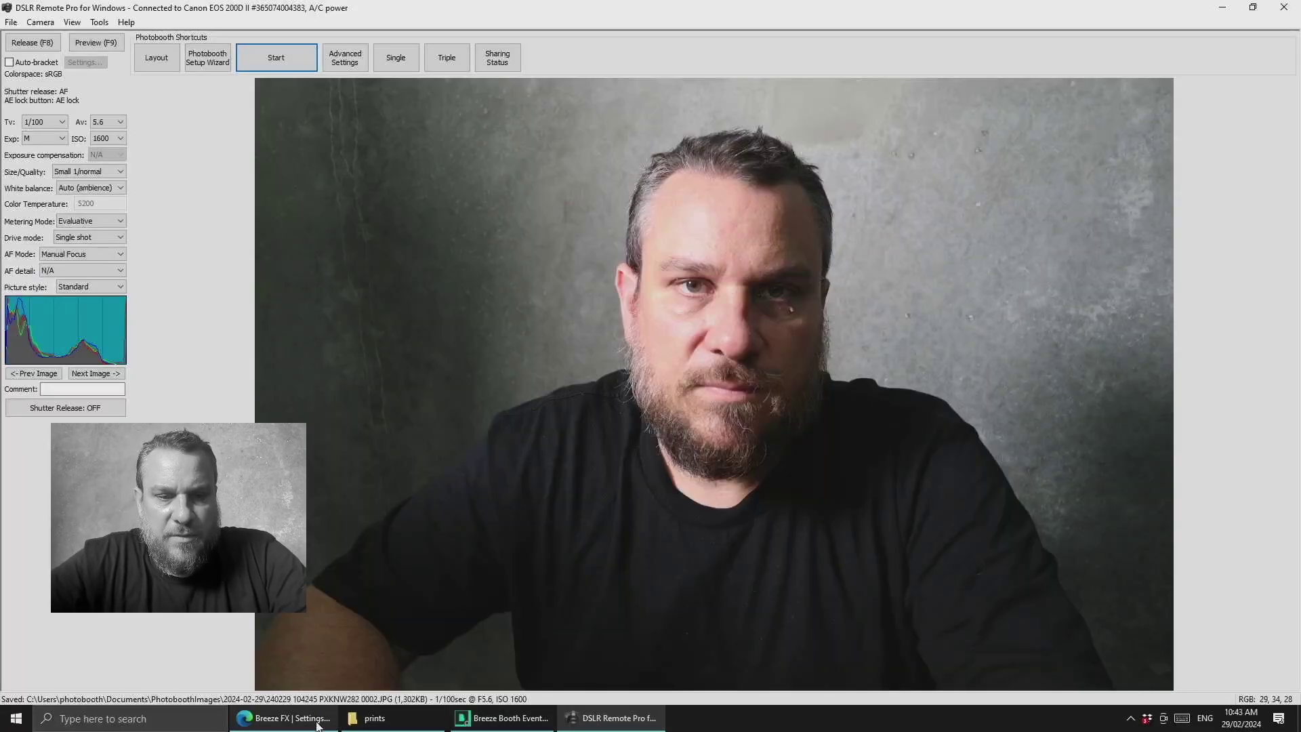
Return to Breeze FX's FX Configurations list, now showing 99950 credits.
{"action": "left_click", "coordinate": [284, 718]}
{"action": "left_click", "coordinate": [107, 178]}
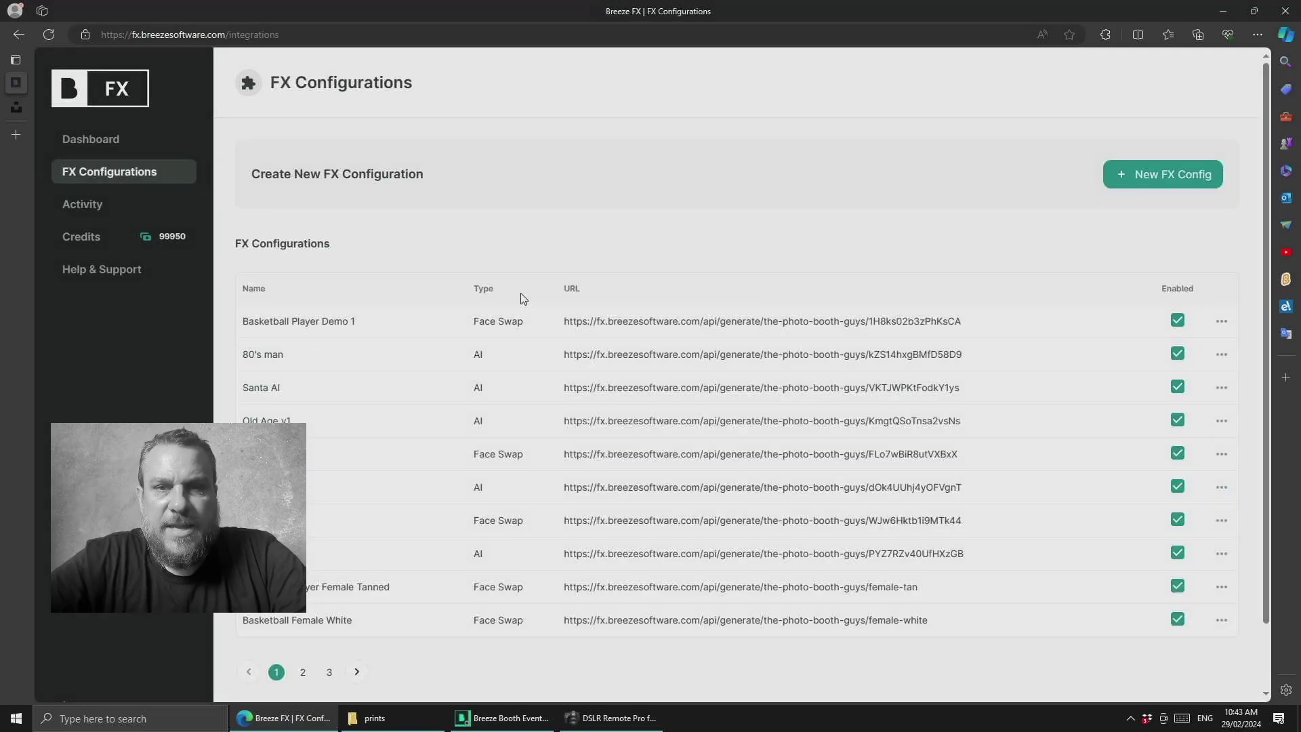